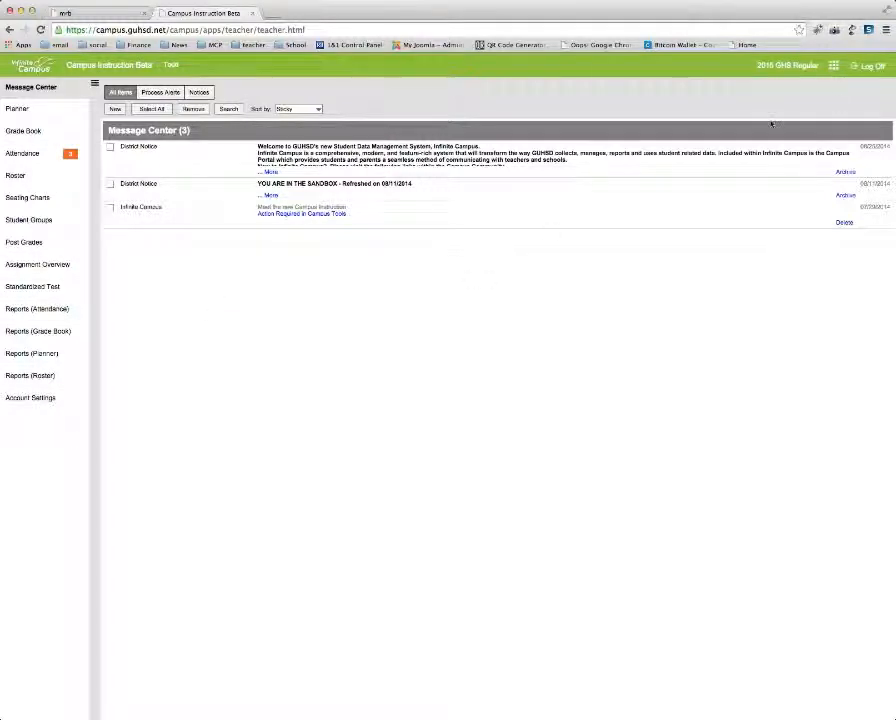
Switch to Campus Tools, open Behavior Referral and start a new referral.
left_click(835, 66)
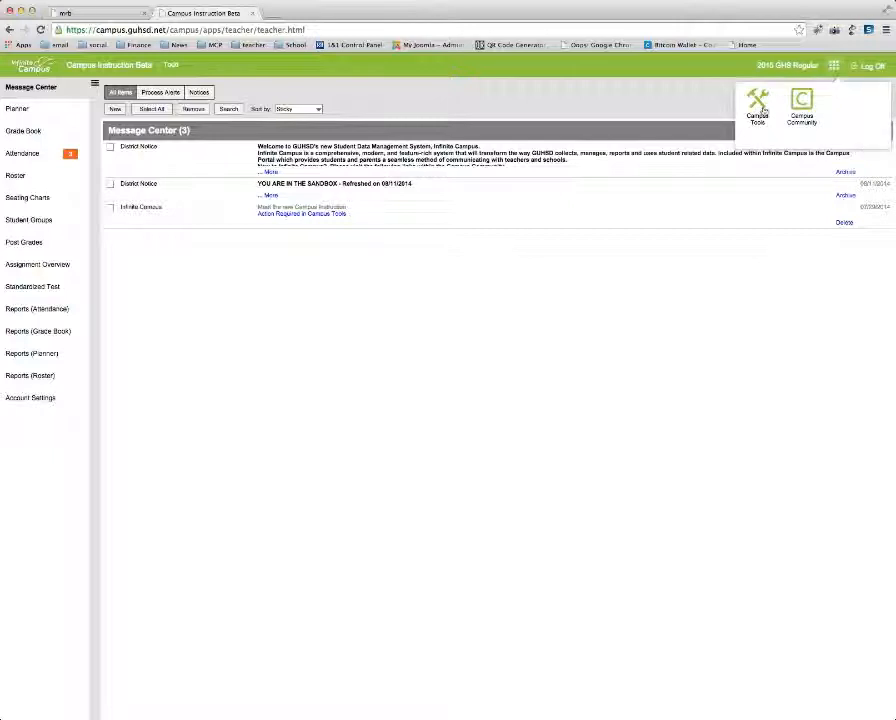
left_click(762, 104)
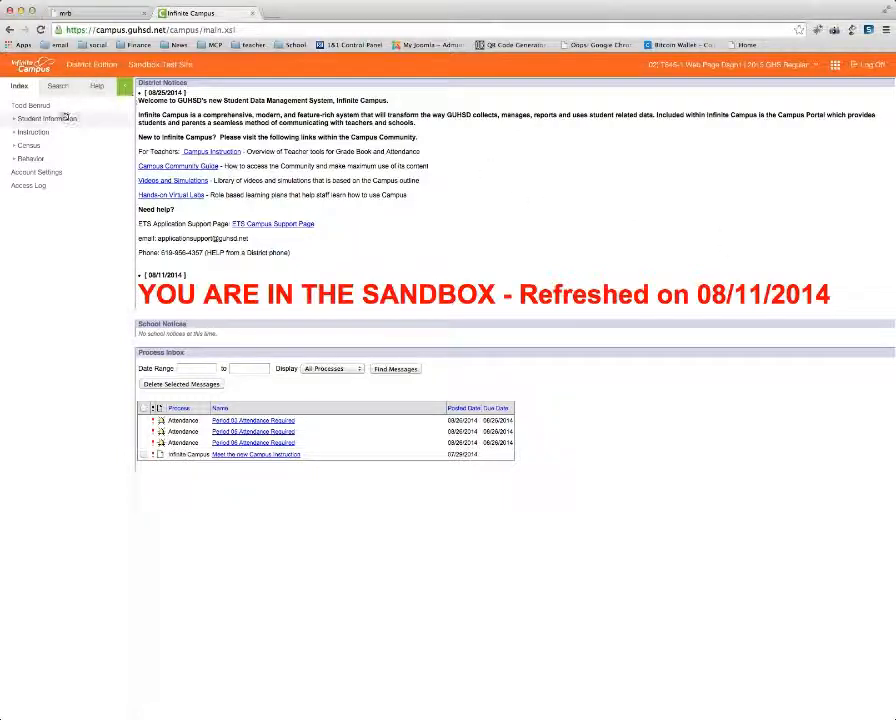
left_click(16, 160)
left_click(50, 173)
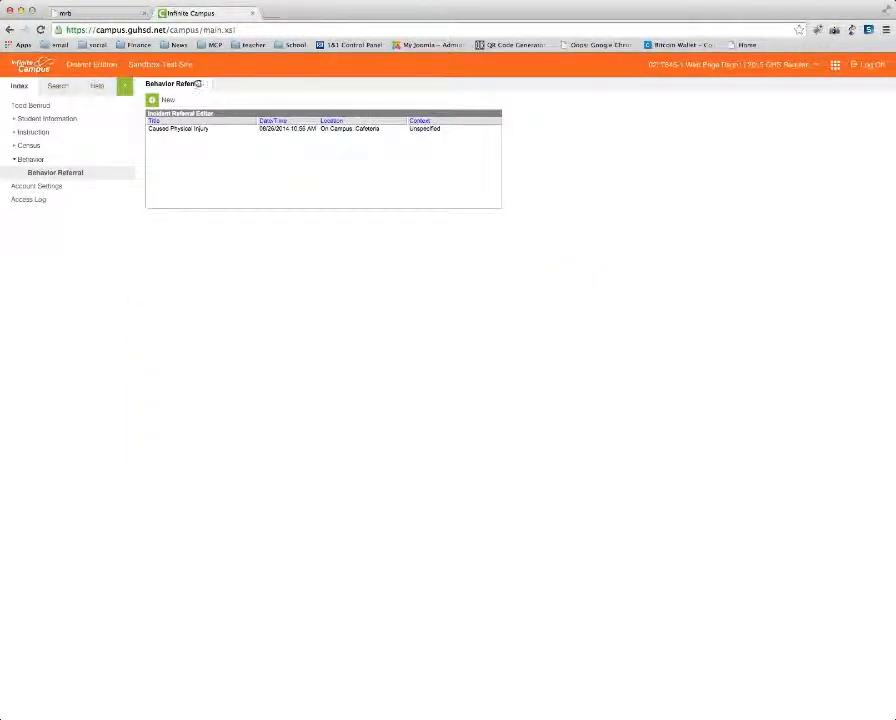
left_click(152, 101)
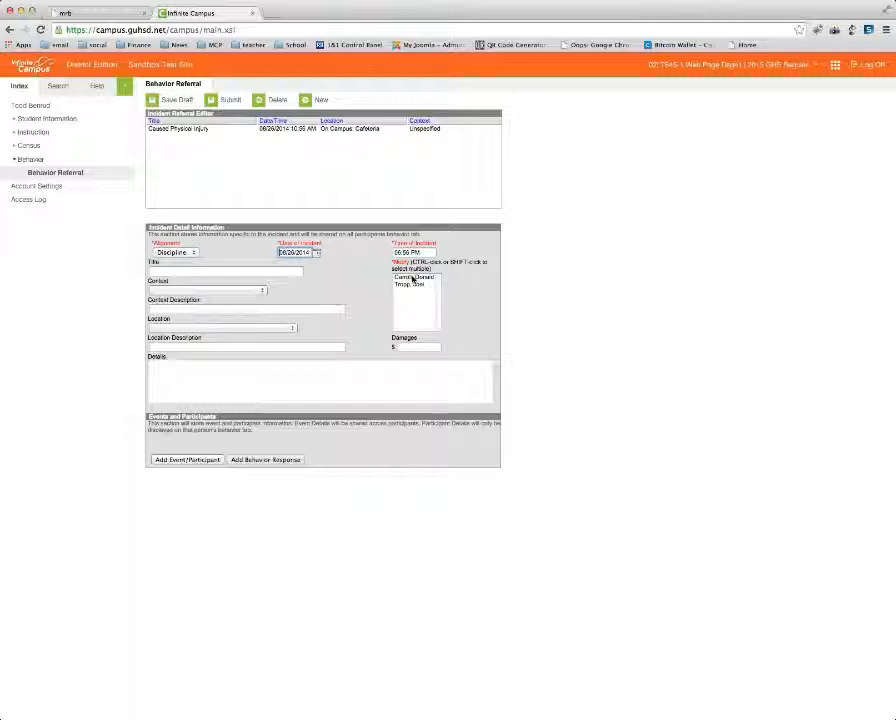
Select both listed staff members as the people to notify about the referral.
left_click(411, 278)
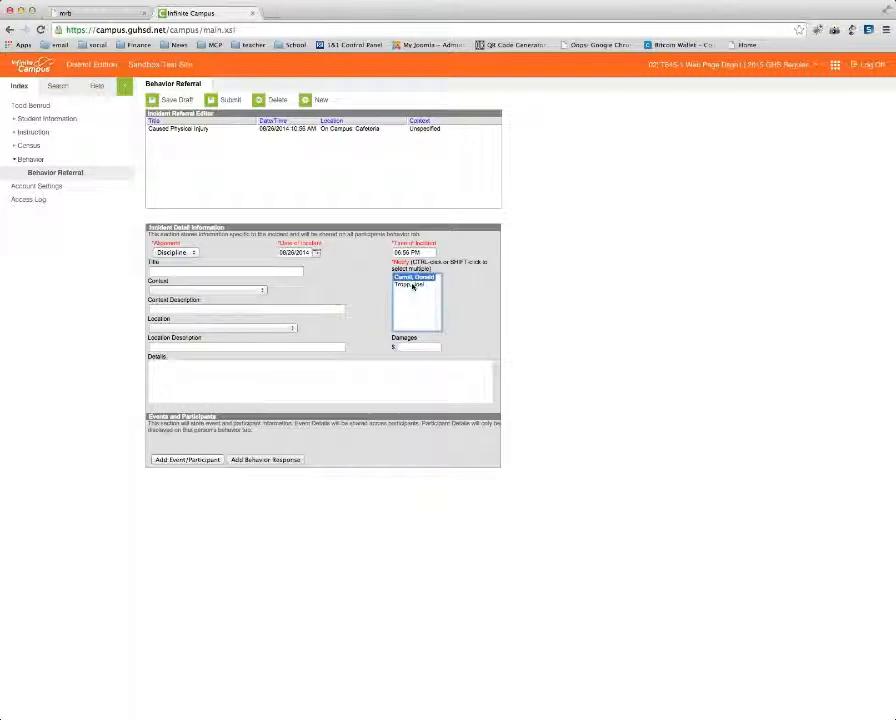
left_click(410, 285)
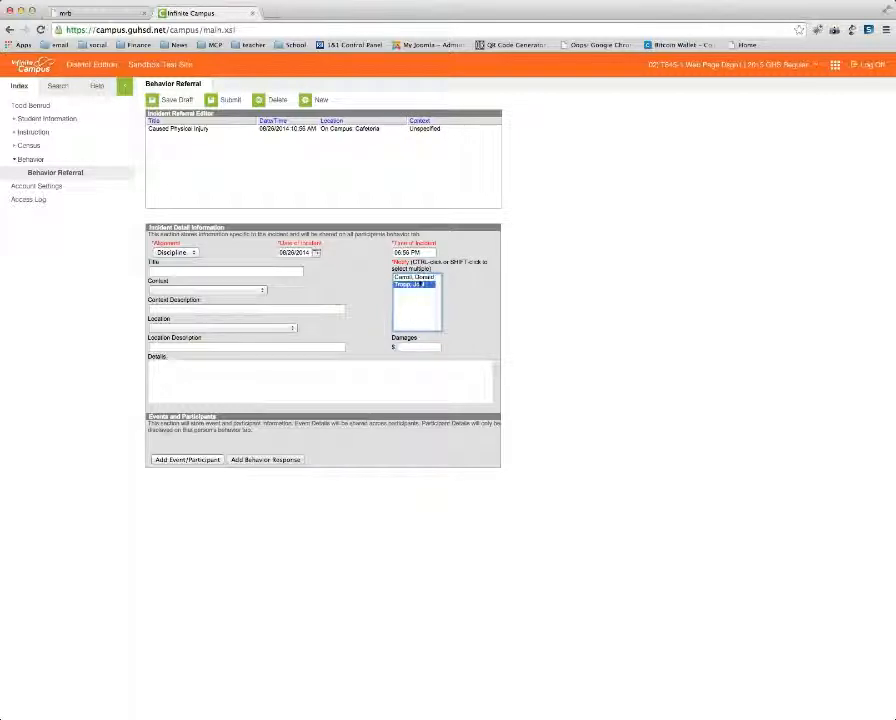
left_click(416, 278, "shift")
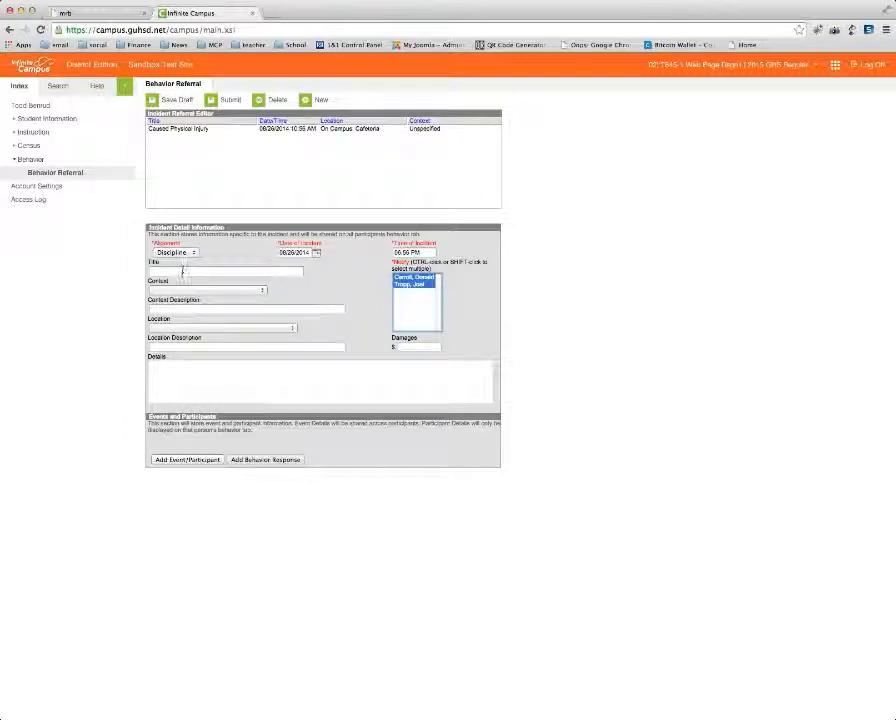
Set the incident's context to "5: During lunch/recess" and its location to "25: On Campus: Cafeteria".
left_click(183, 270)
left_click(261, 290)
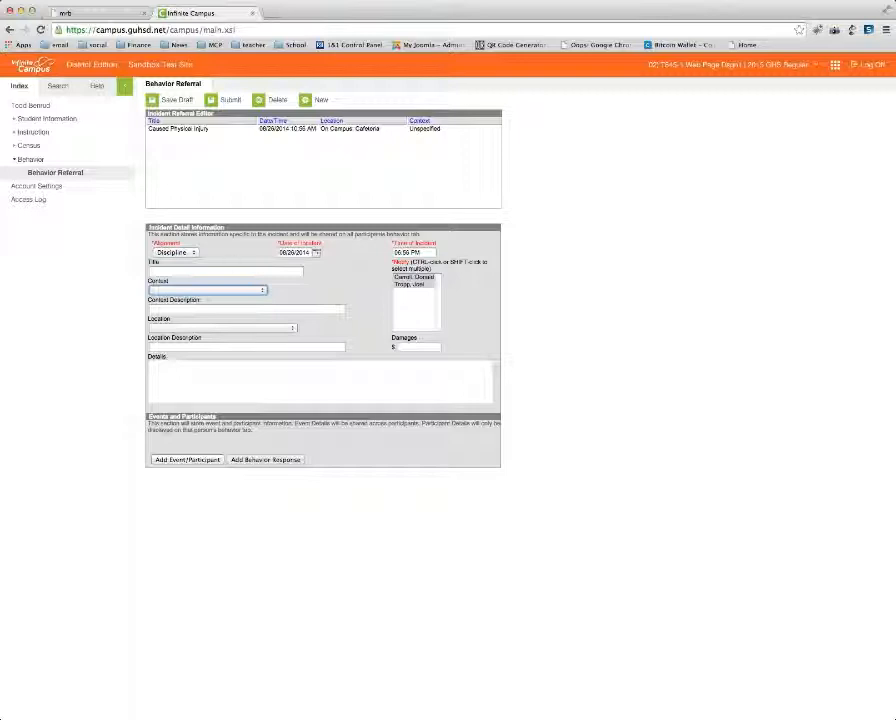
left_click(216, 340)
left_click(165, 311)
left_click(293, 328)
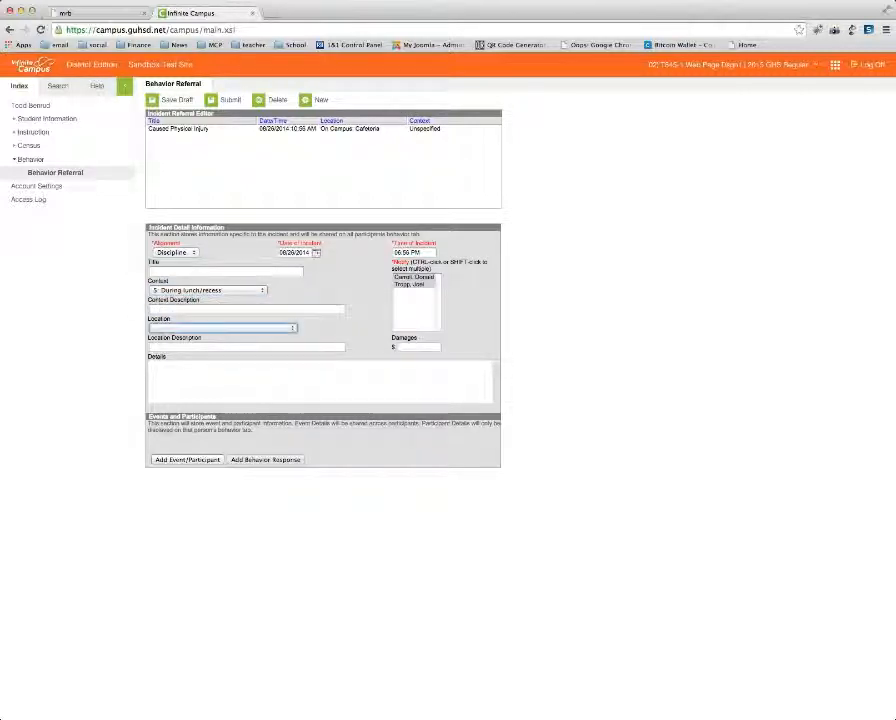
left_click(254, 360)
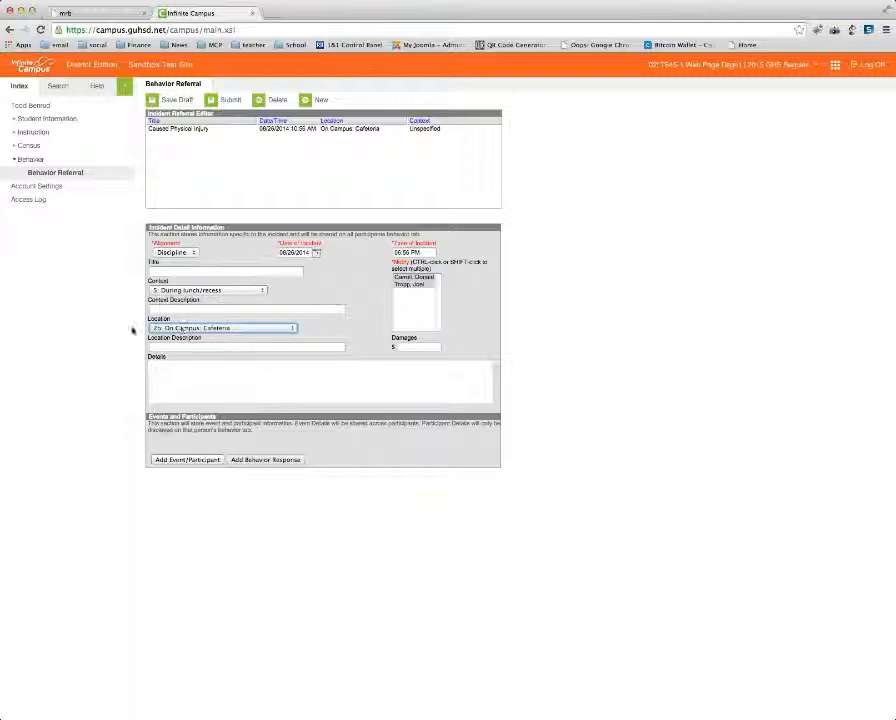
Enter "Student A beats up student B" as the incident details.
left_click(232, 377)
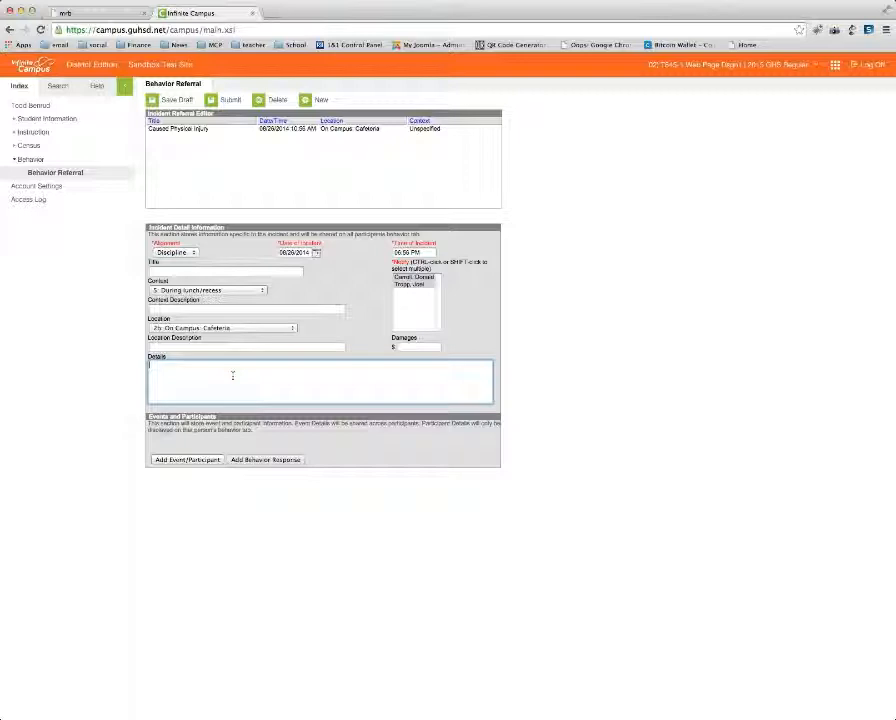
type("Studen")
type("t i")
type(" beats up")
type(" student")
type(".")
left_click_drag(229, 366, 139, 363)
Add an event to the referral with the event type "500: Caused Physical Injury".
left_click(199, 462)
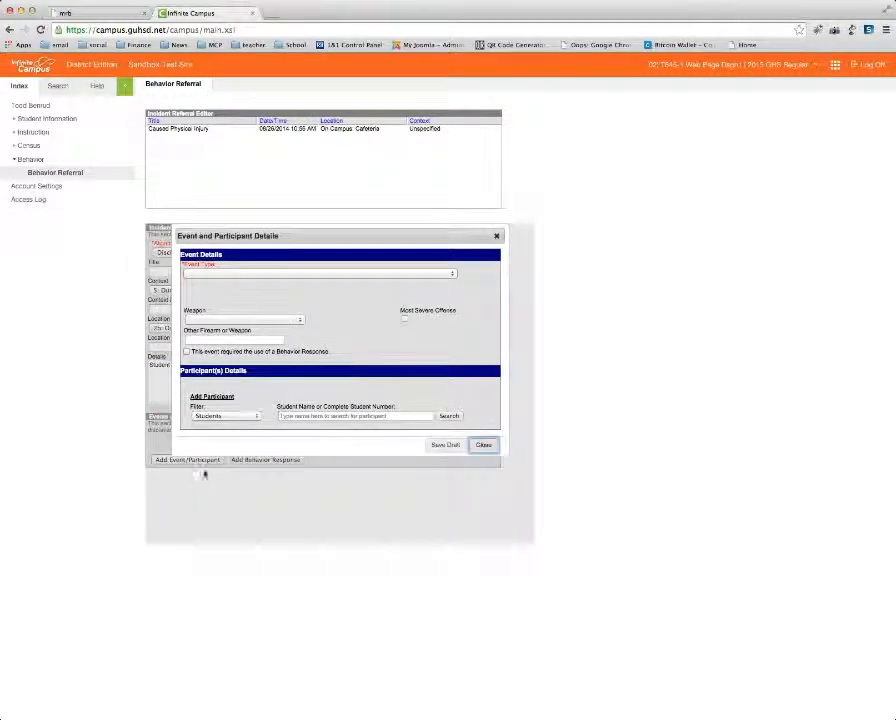
left_click(226, 274)
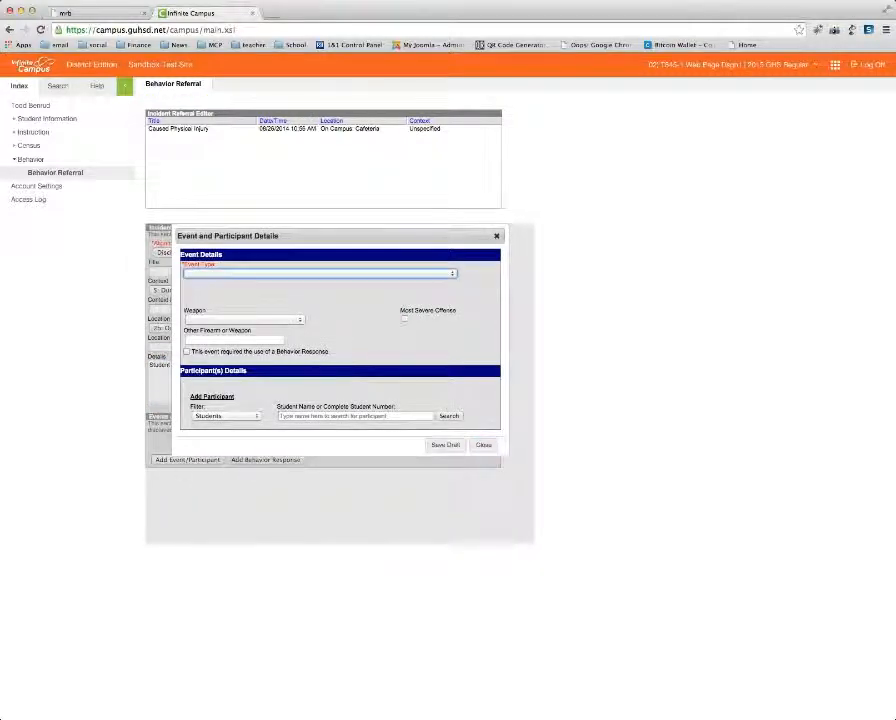
left_click(274, 314)
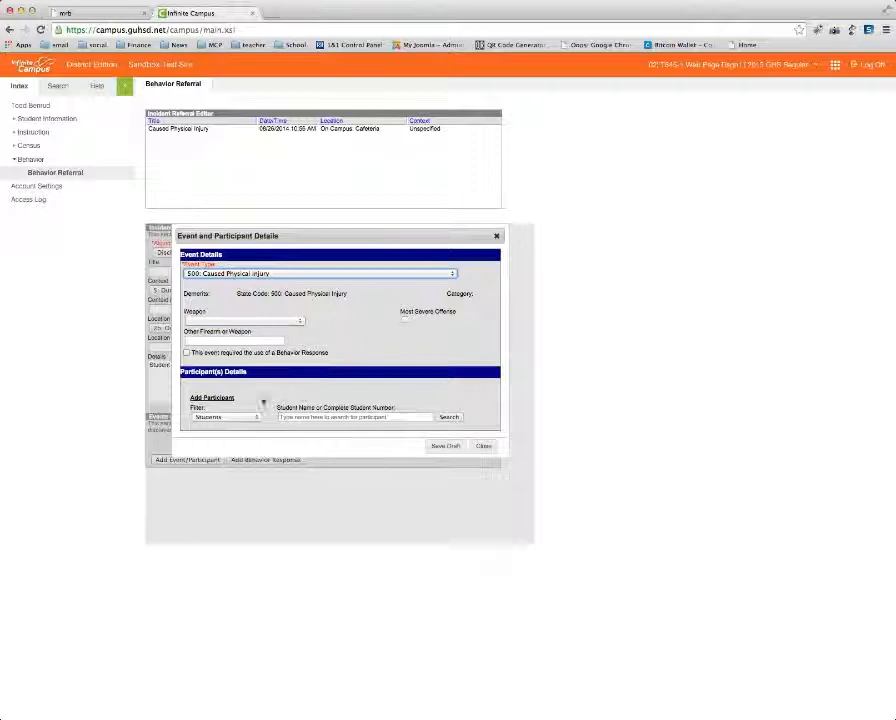
Search the students by the offender's first name and add the matching student as a participant.
left_click(250, 416)
left_click(334, 418)
type("s")
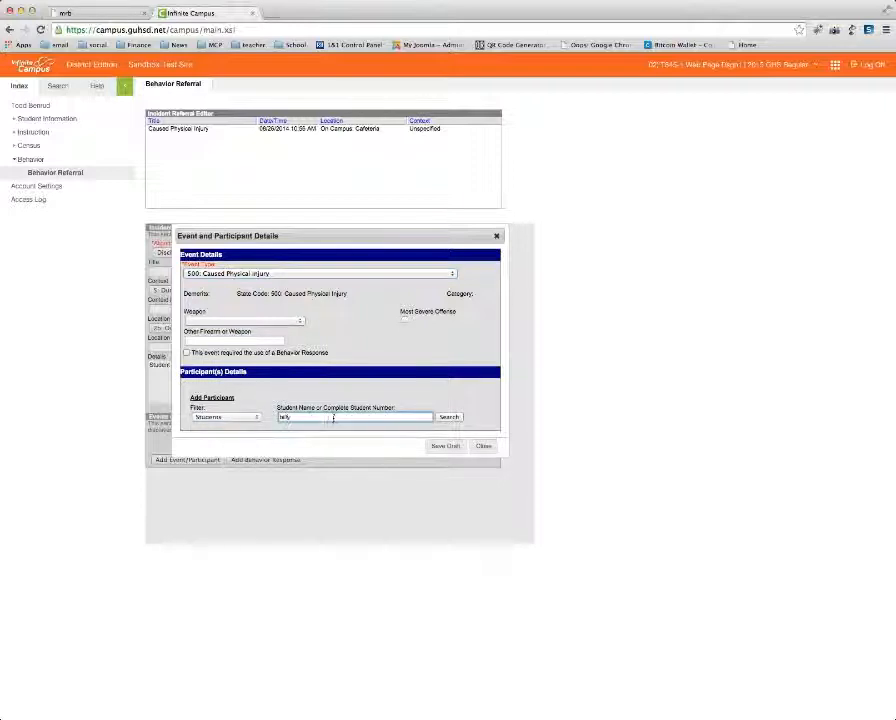
left_click(415, 428)
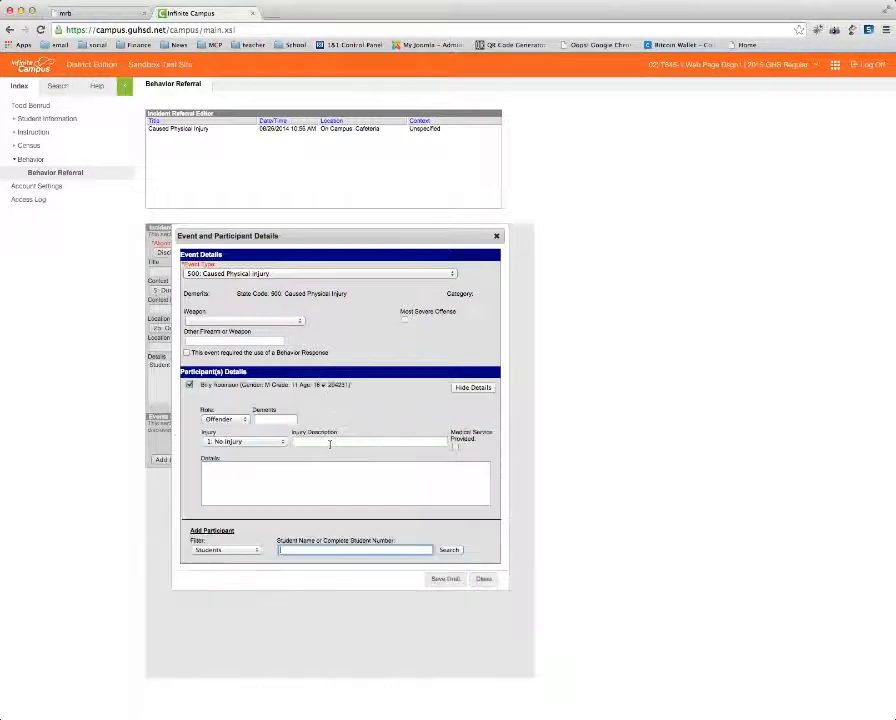
Describe in the offender's participant details that he punched the other student at lunch.
left_click(232, 473)
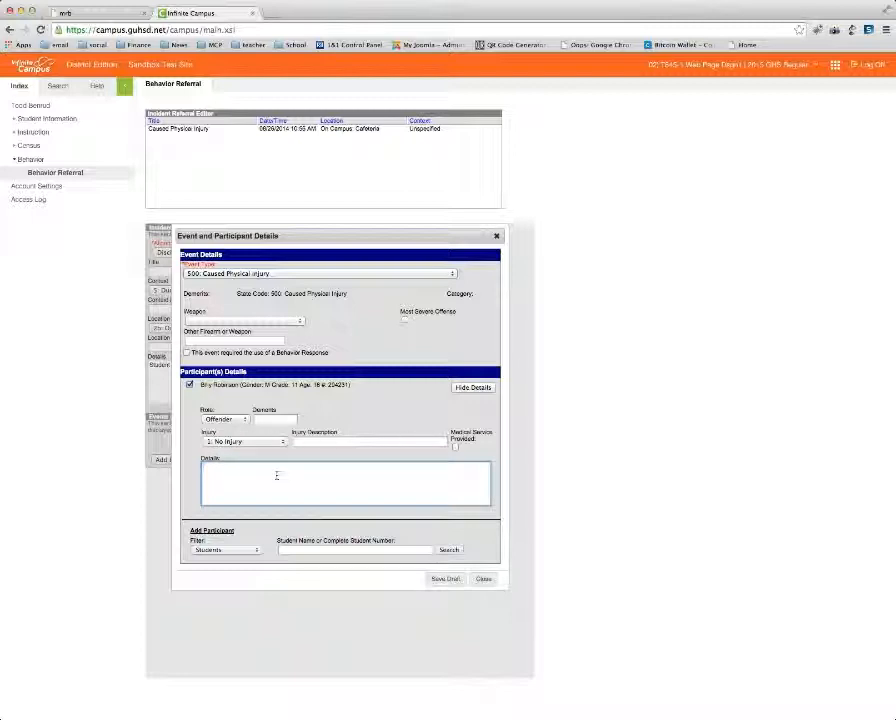
type("Billy punched Ti")
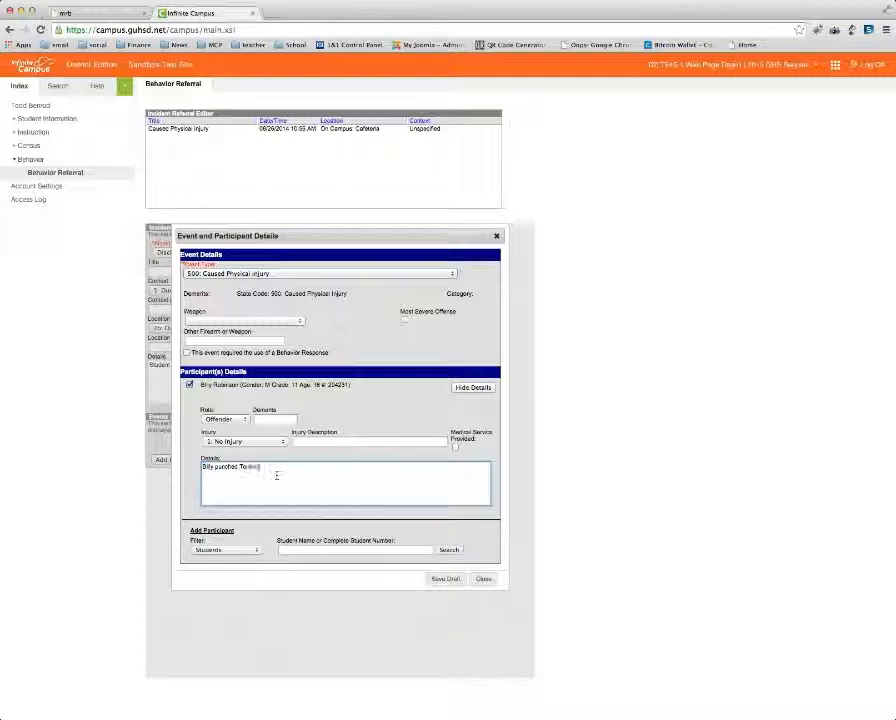
type("mmy at lunch")
Search the students by the victim's first name and add the matching grade 12 male student as a second participant.
left_click(381, 549)
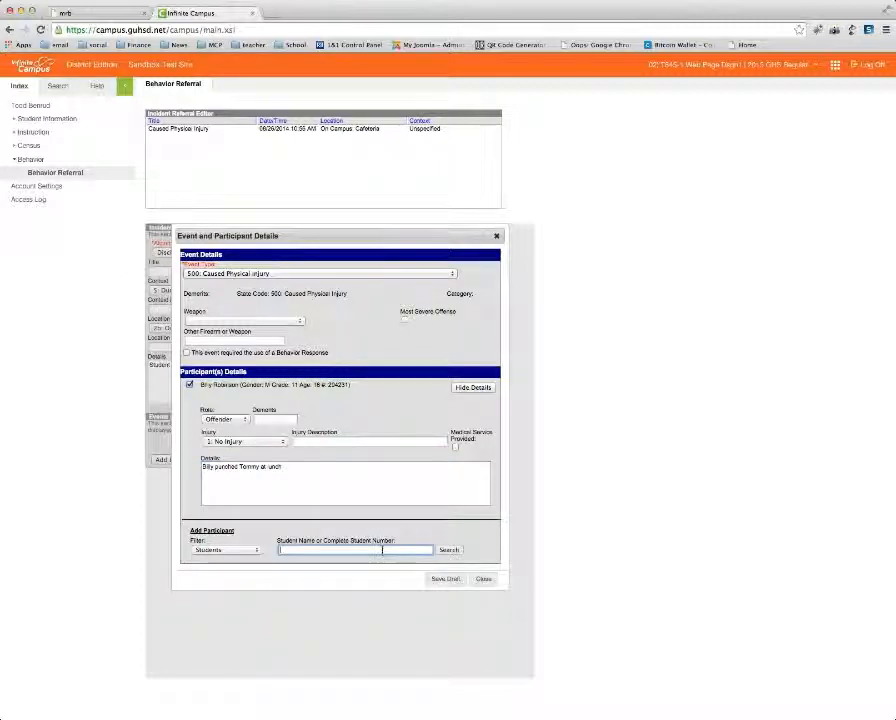
type("tom")
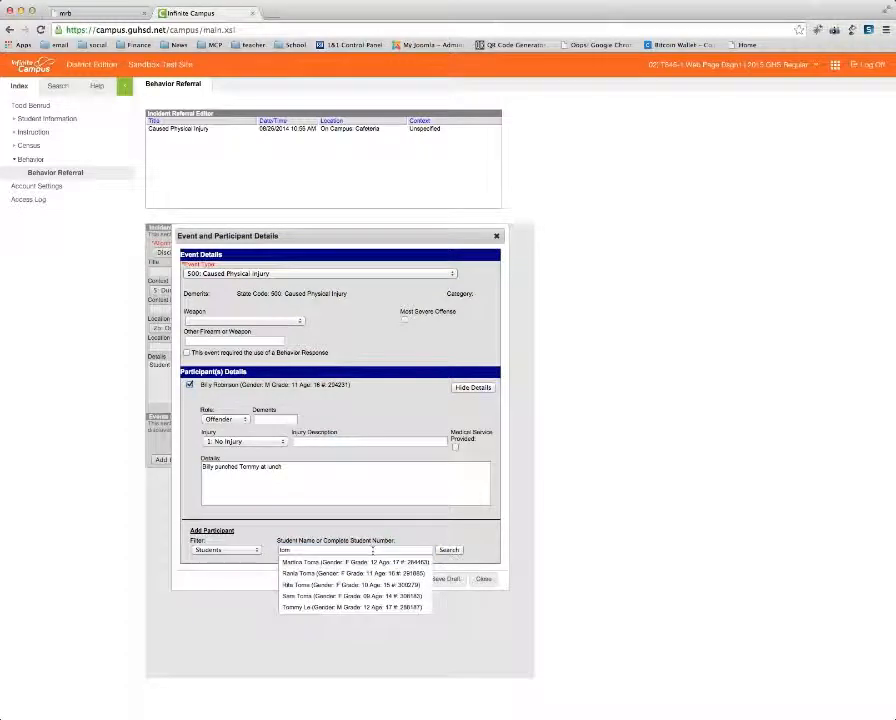
left_click(320, 606)
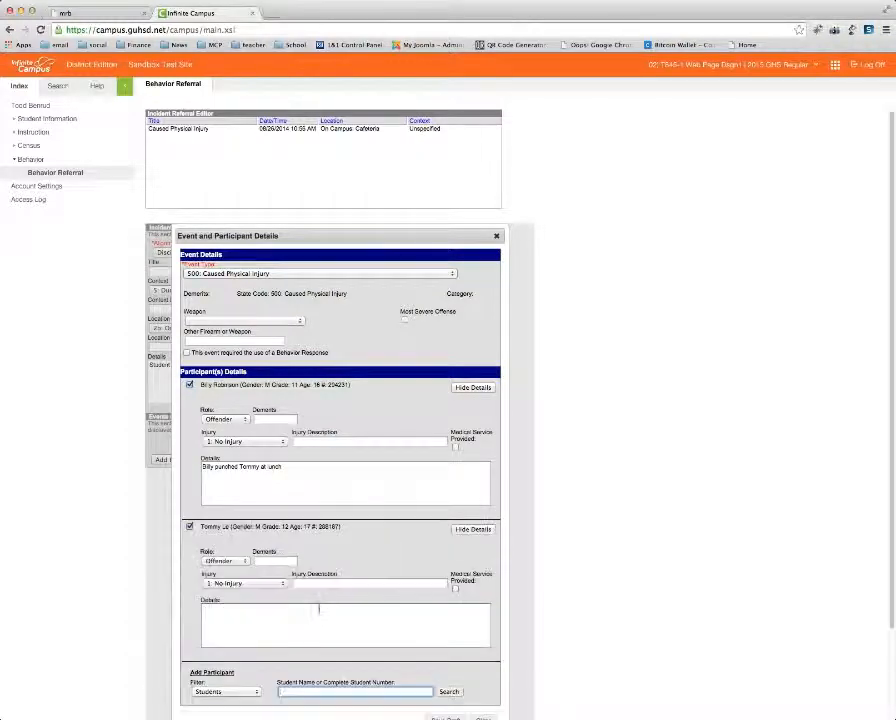
Set the second participant's role to Victim and injury to "2: Minor Injury", with the injury description "black eye".
left_click(234, 583)
left_click(256, 606)
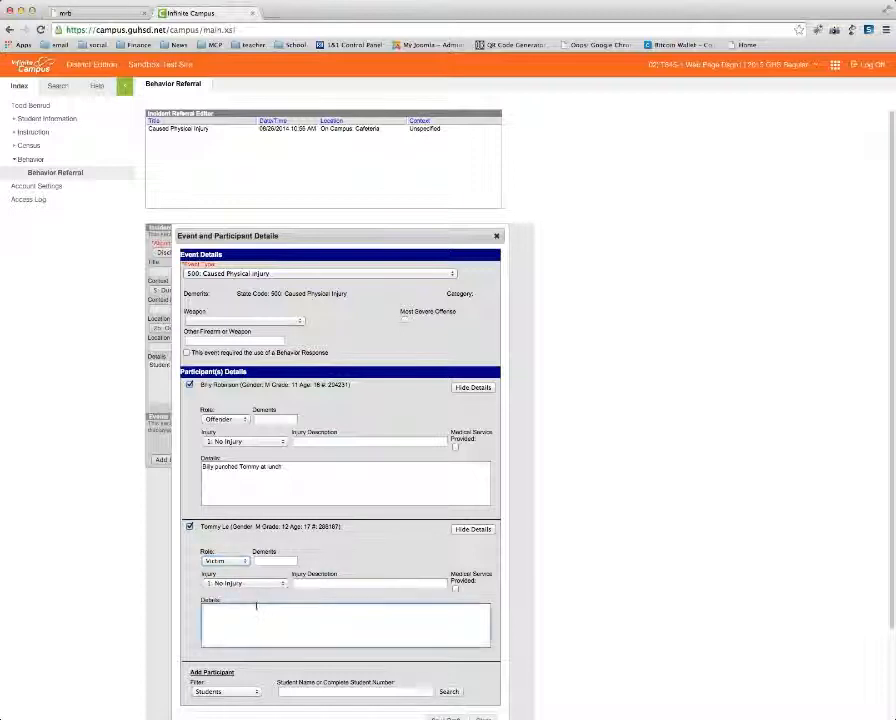
left_click(284, 584)
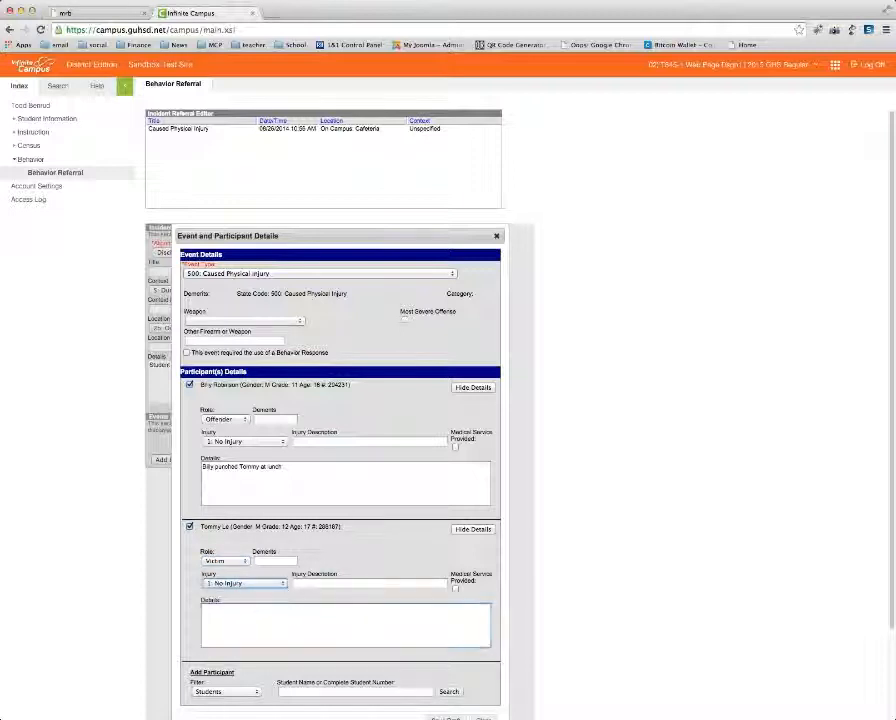
left_click(281, 597)
left_click(292, 609)
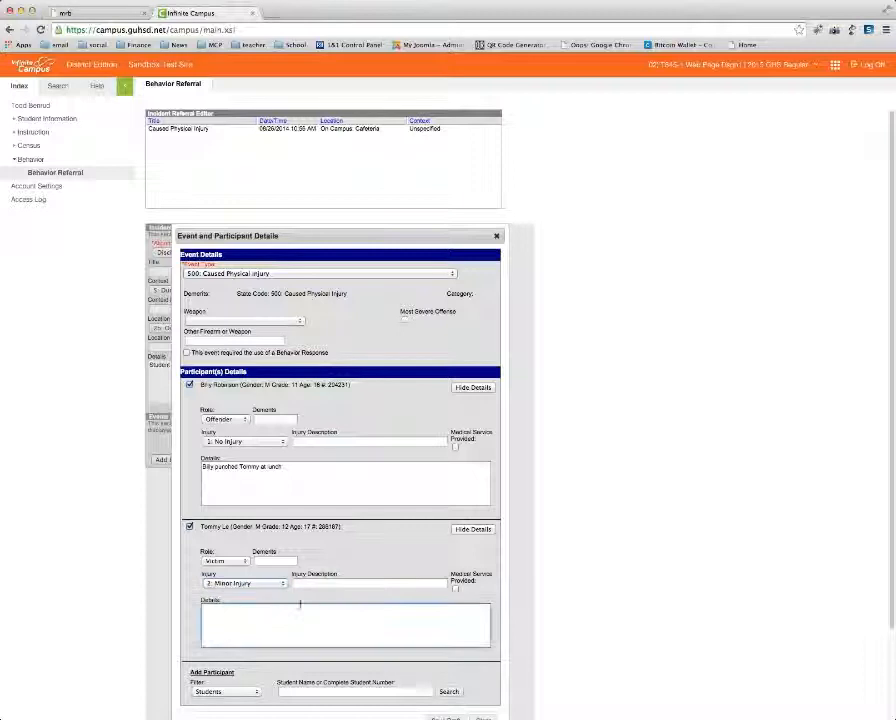
left_click(318, 583)
type("black eye")
Note in the victim's details that he was punched by the offender, and save the event as a draft.
left_click(230, 622)
type("Tommy")
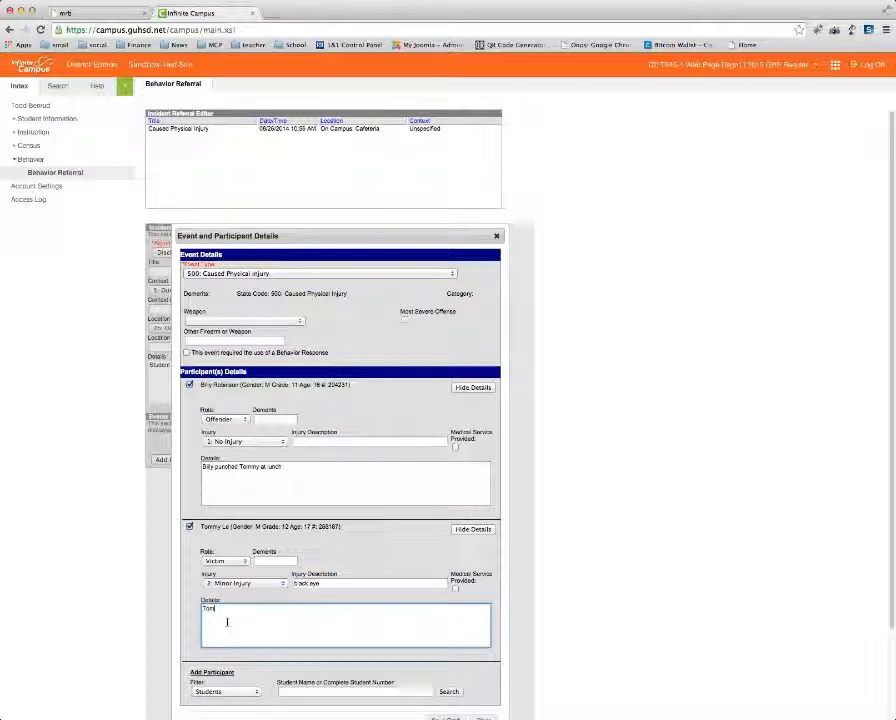
type("punched by Billy")
scroll(263, 654, "down", 1)
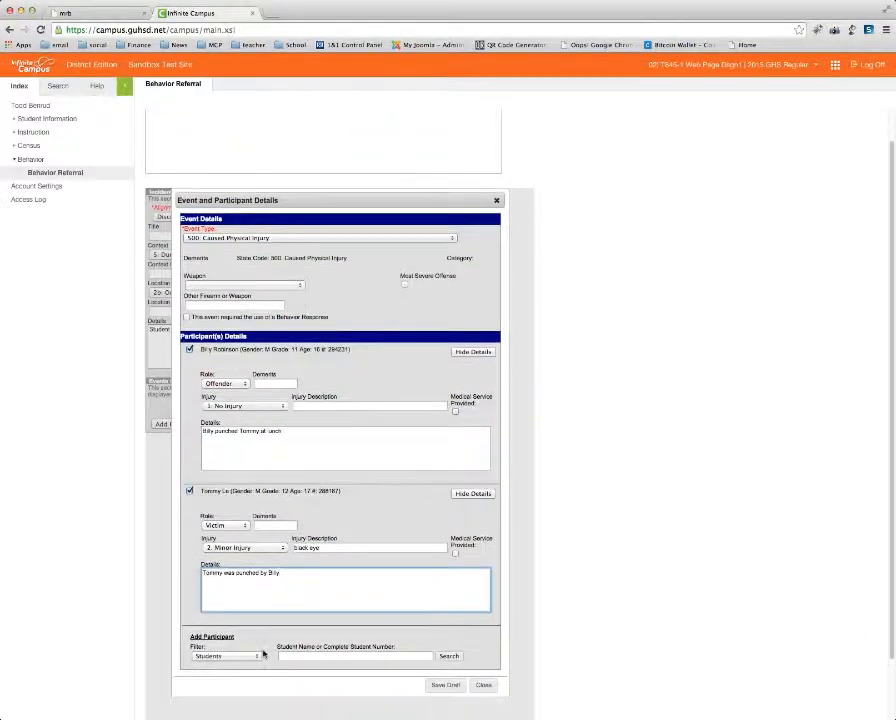
scroll(263, 654, "down", 1)
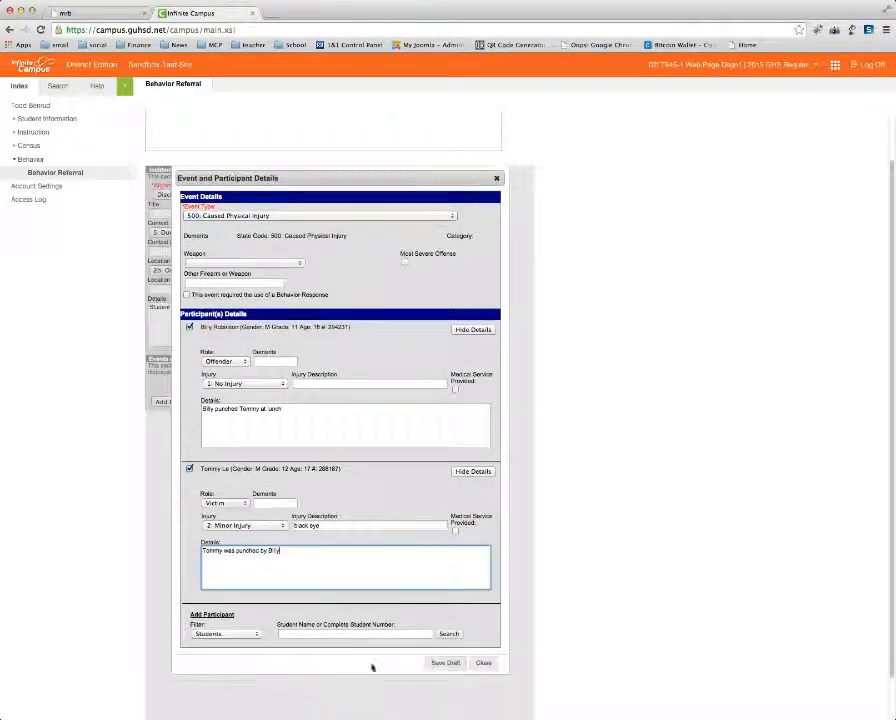
left_click(441, 668)
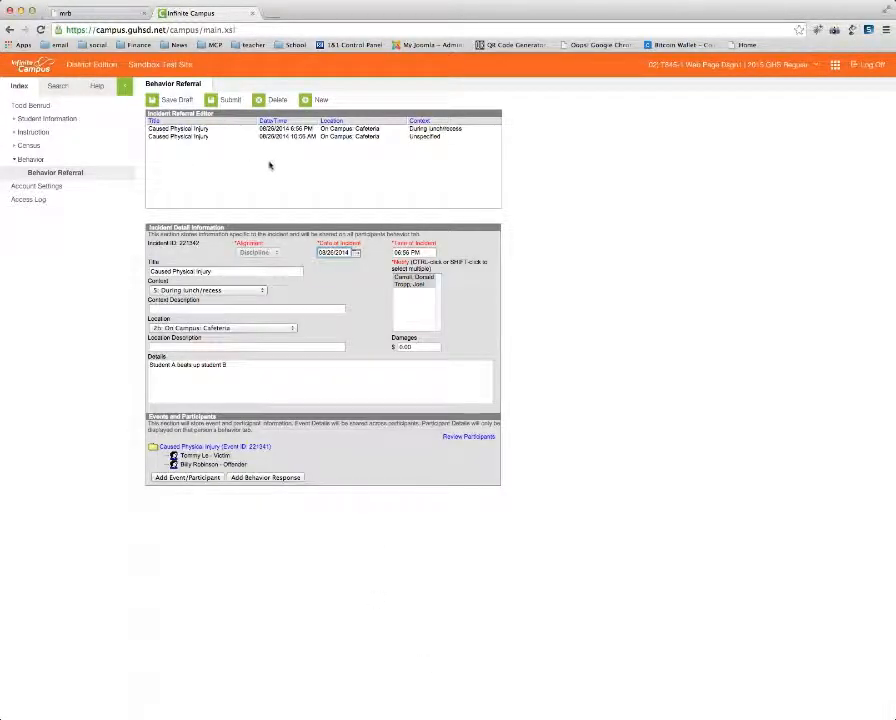
Reopen the draft referral's Caused Physical Injury event, show both participants' details for review, and save the draft again.
left_click(196, 133)
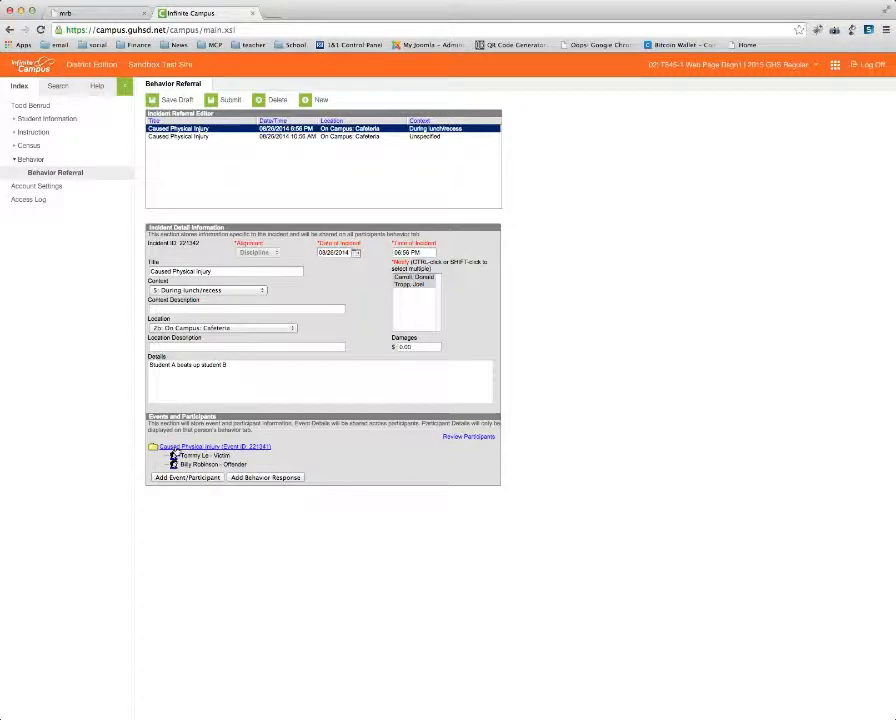
left_click(172, 451)
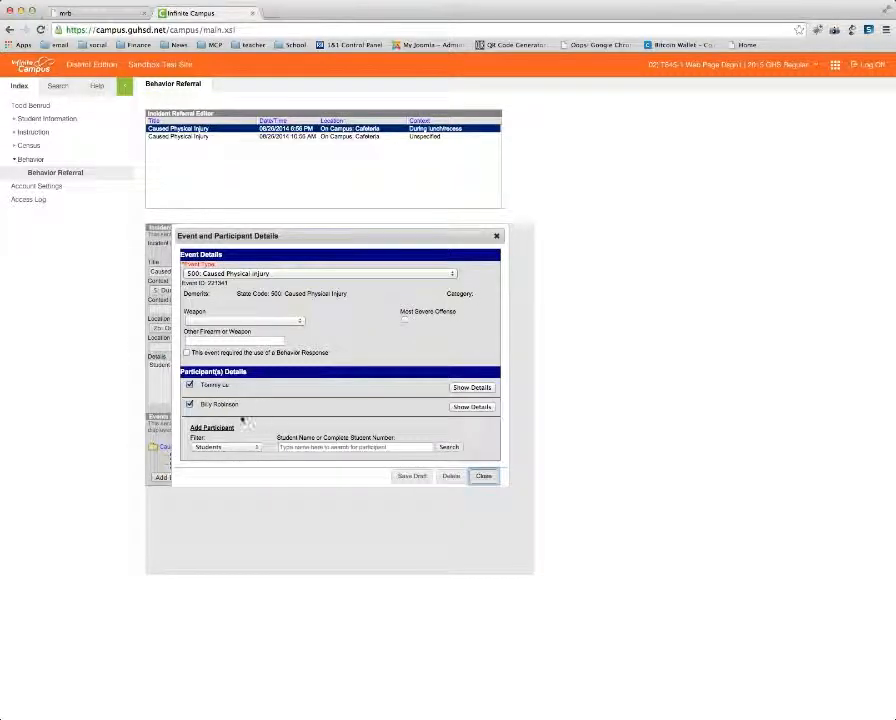
left_click(474, 407)
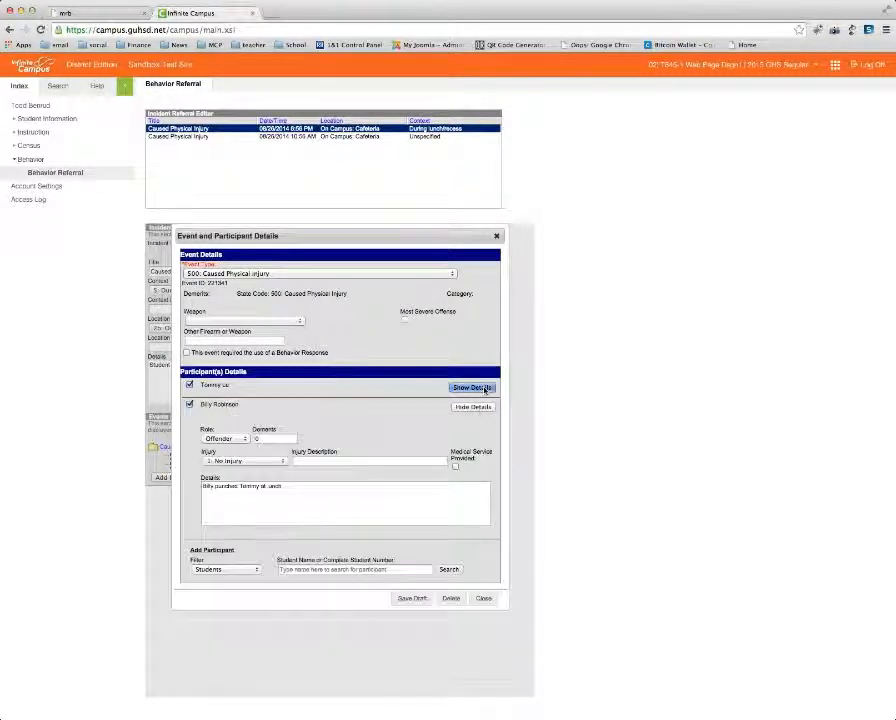
left_click(474, 387)
scroll(470, 600, "down", 2)
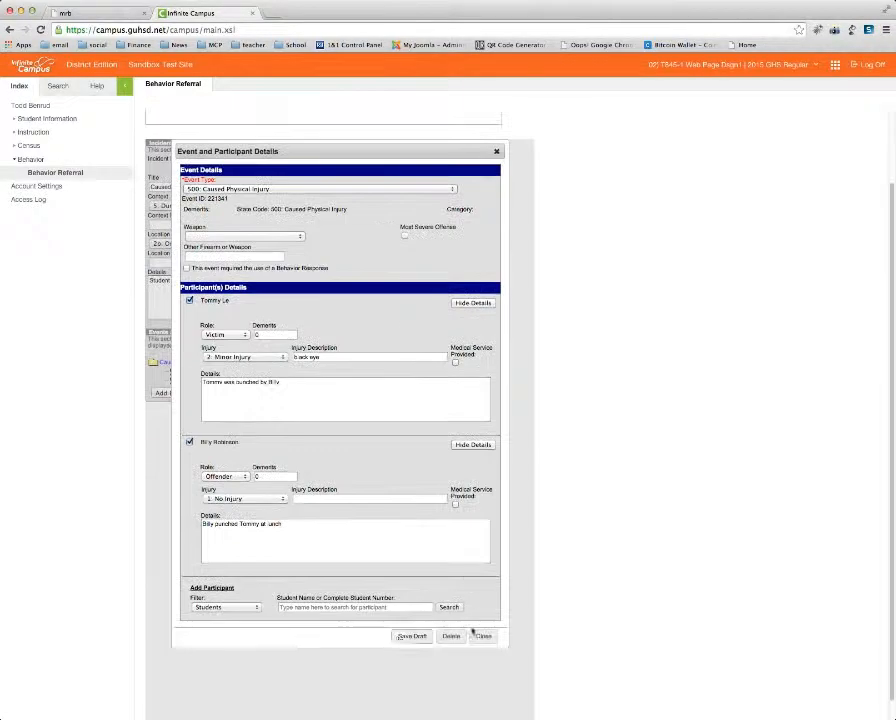
left_click(408, 637)
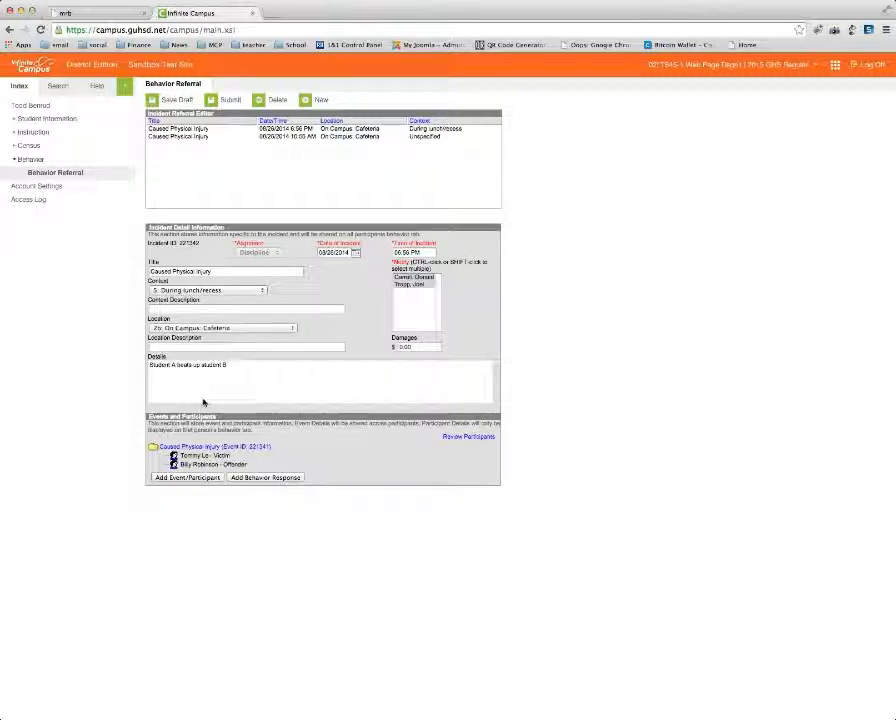
Submit the 6:56 PM Caused Physical Injury referral, and open the 10:56 AM referral.
left_click(177, 130)
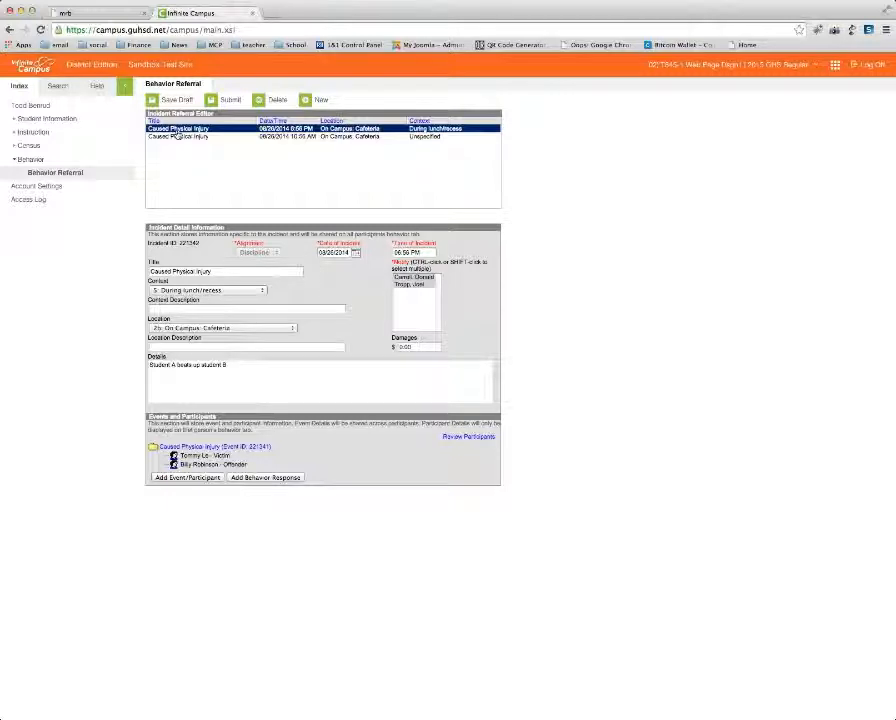
left_click(229, 101)
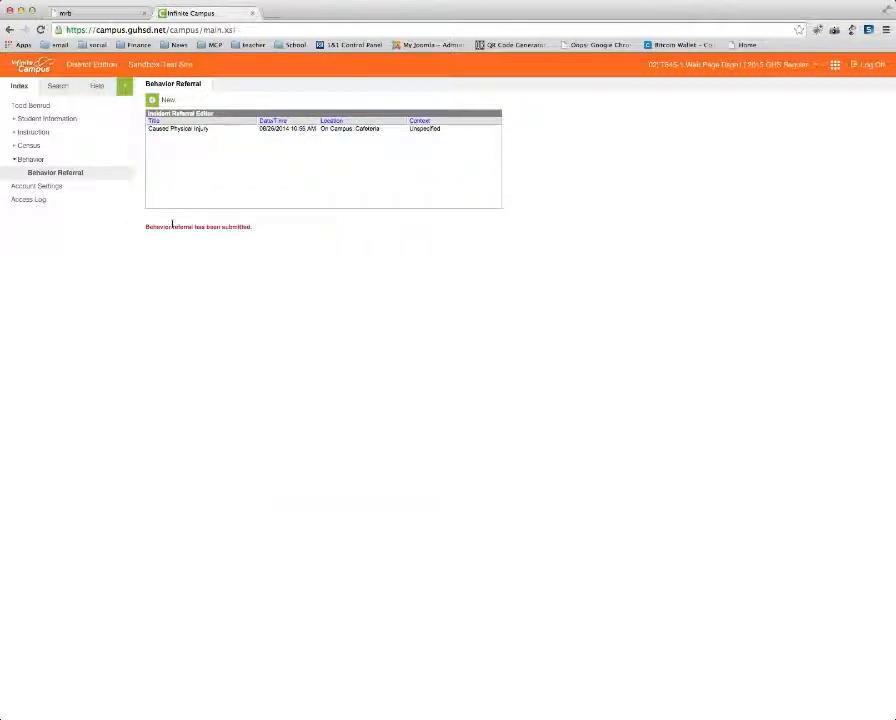
left_click(190, 131)
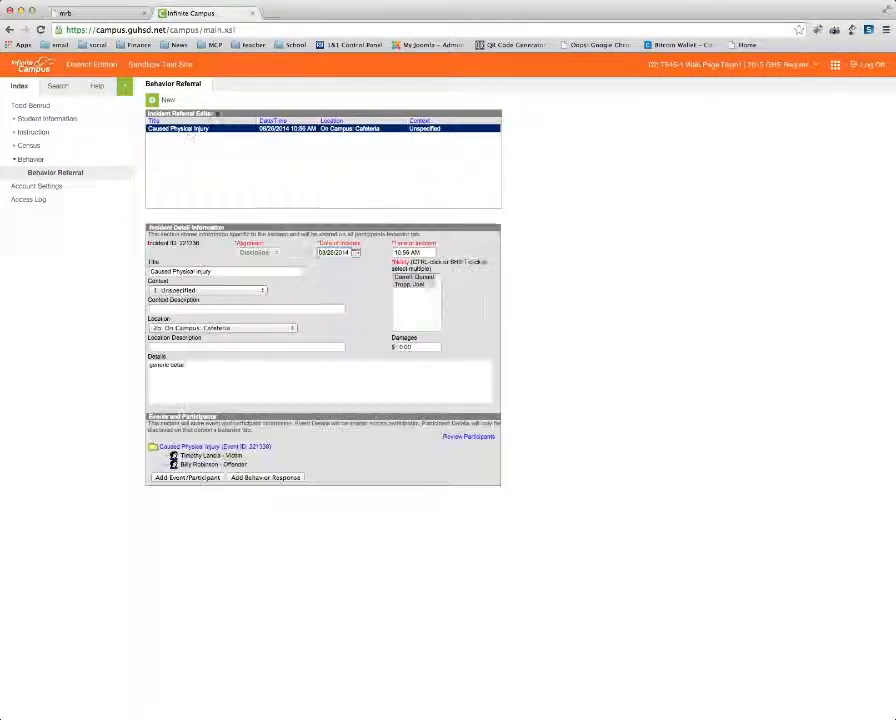